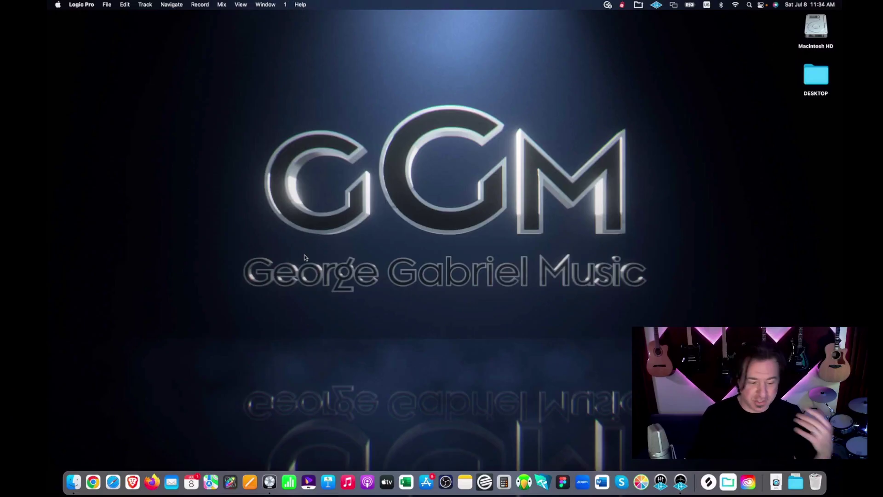
Start a new empty project from the File menu
click(108, 4)
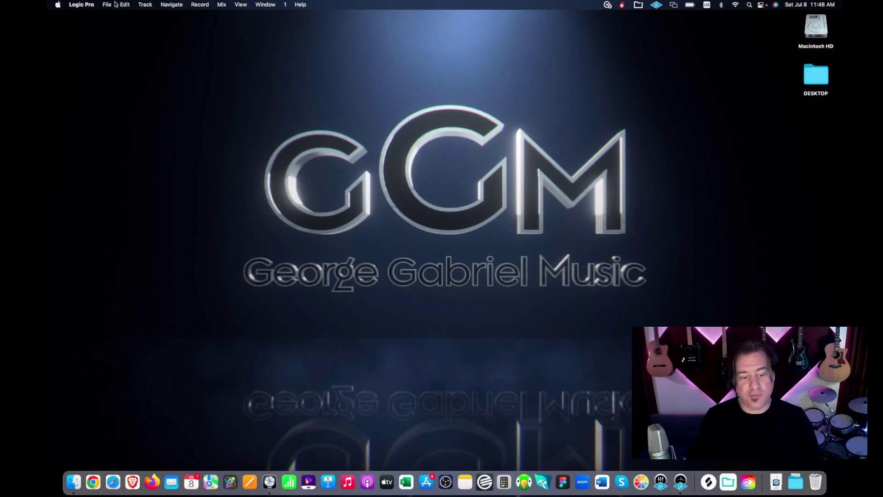
click(106, 5)
click(106, 17)
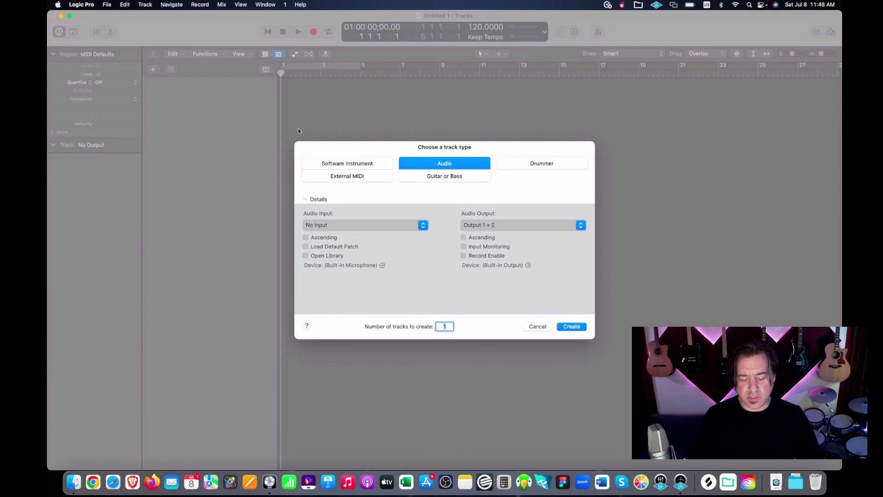
Preview each track type: Software Instrument, Audio, Drummer, External MIDI and Guitar or Bass
click(347, 165)
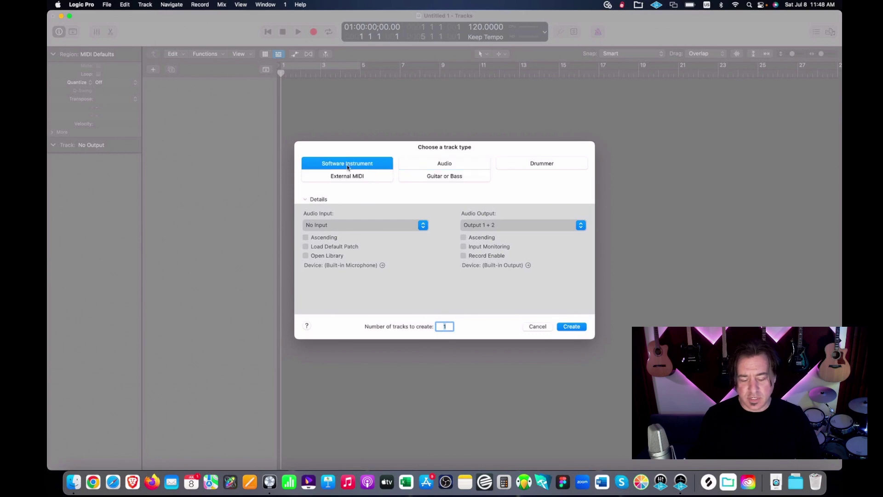
click(440, 166)
click(547, 171)
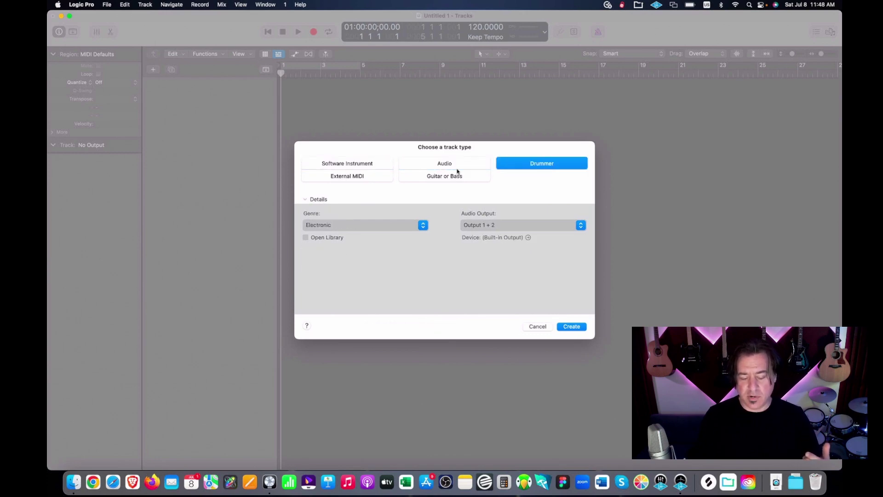
click(365, 177)
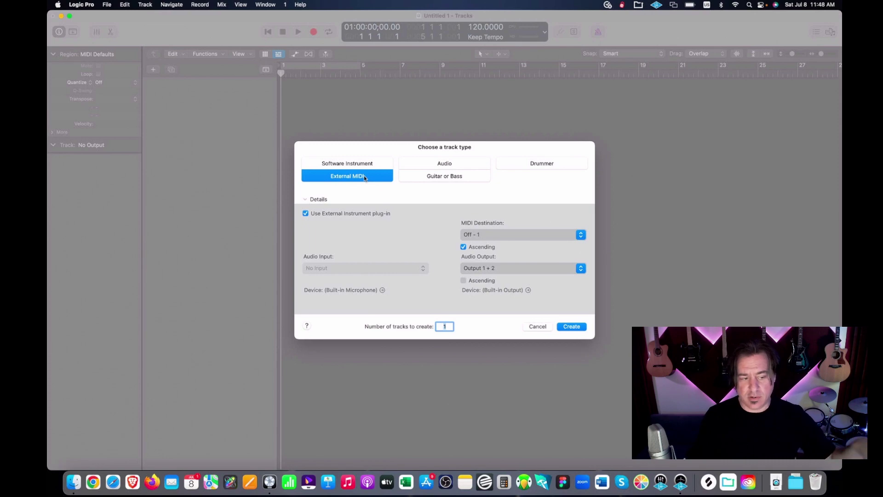
click(433, 175)
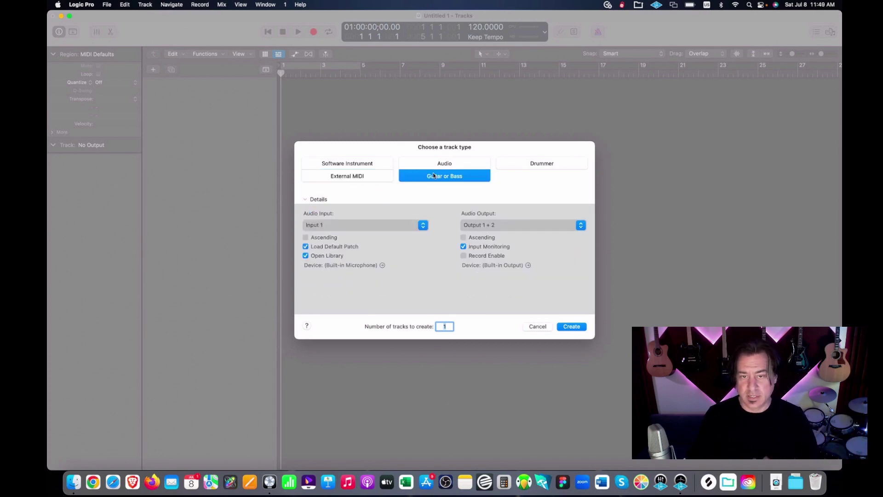
click(368, 163)
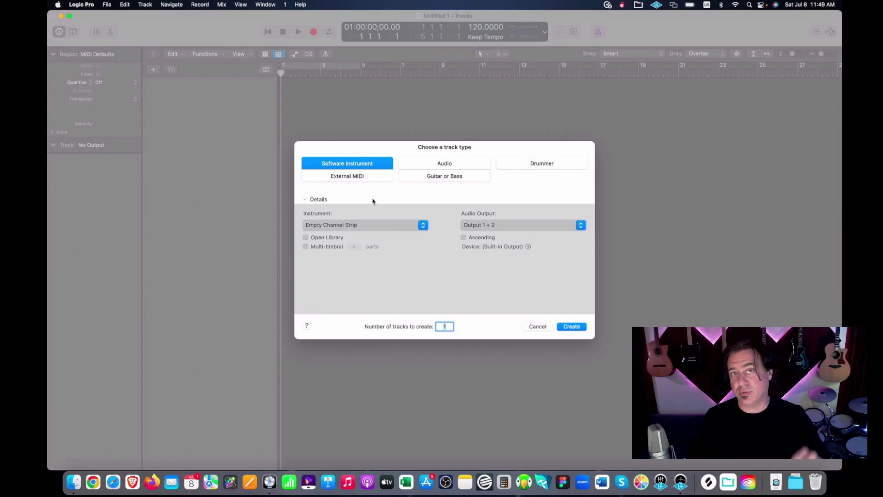
click(418, 164)
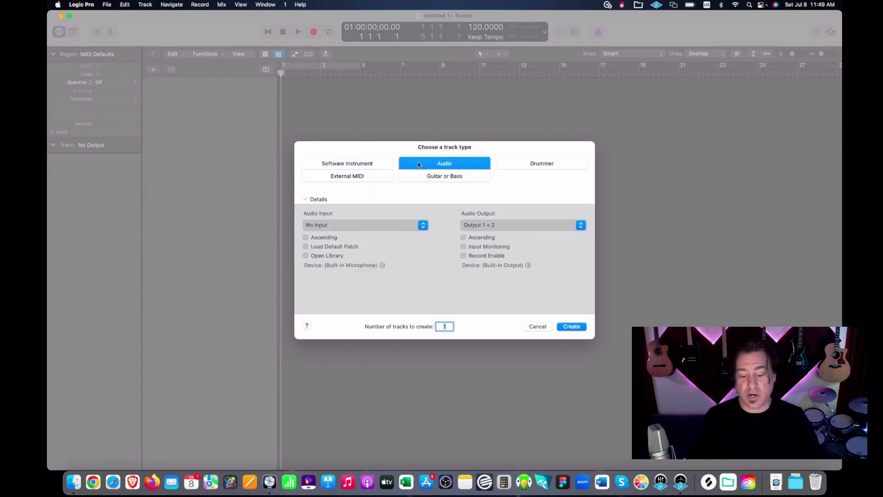
click(363, 177)
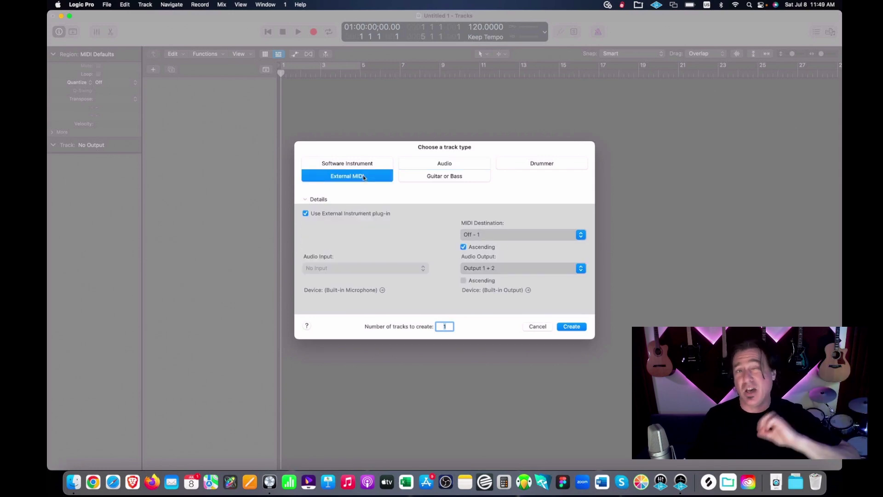
click(540, 165)
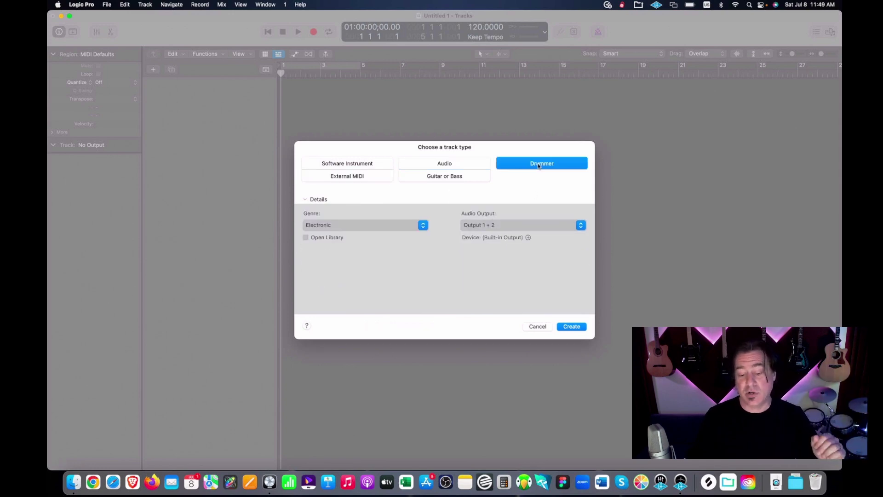
click(467, 180)
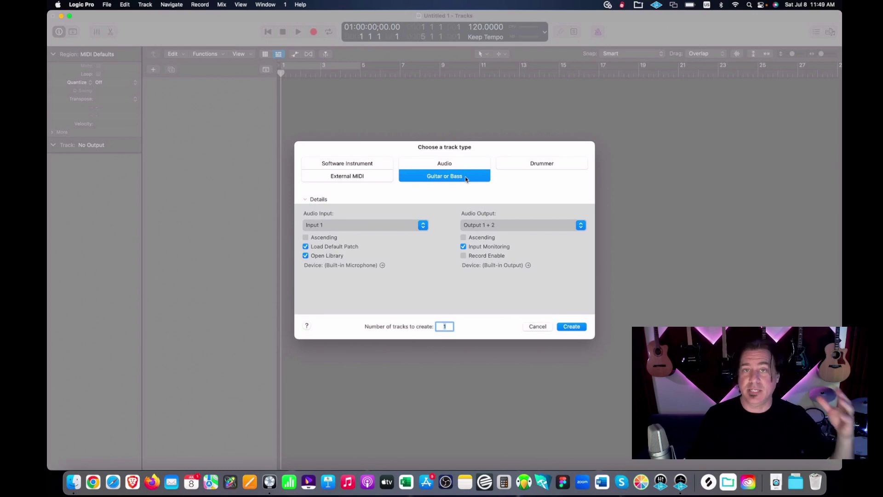
Choose a Software Instrument track with the Default Patch
click(348, 163)
click(359, 225)
click(359, 233)
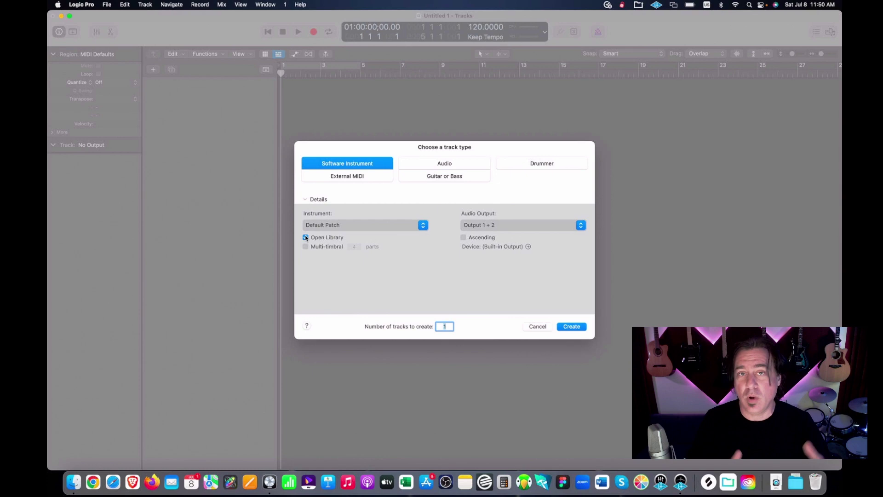
Create eight Empty Channel Strip instrument tracks without opening the Library, outputting to Bus 1
click(346, 233)
click(351, 216)
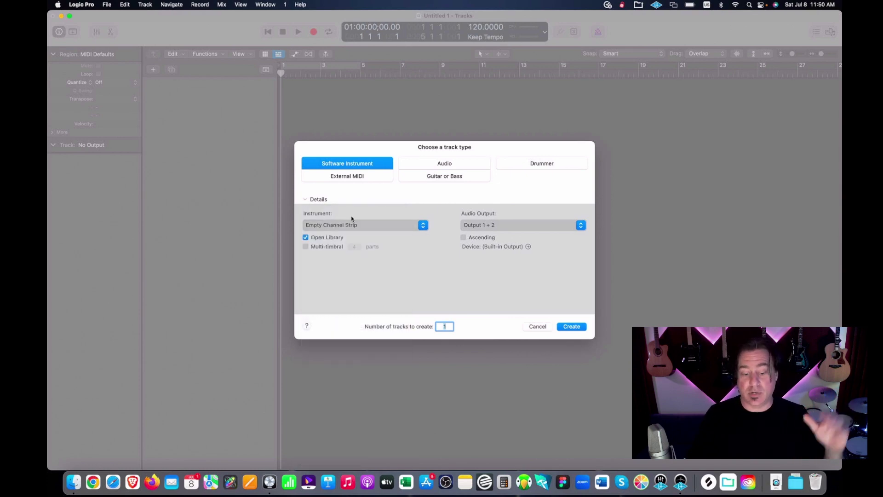
click(306, 237)
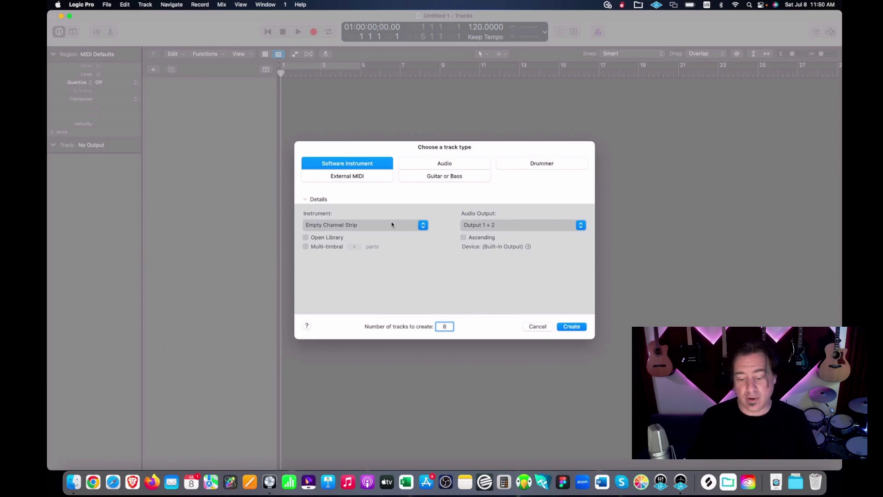
click(483, 227)
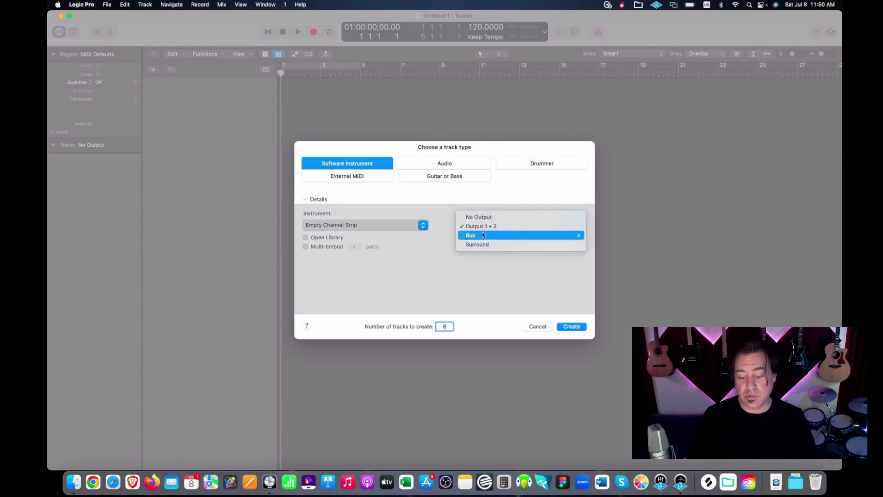
mouse_move(529, 235)
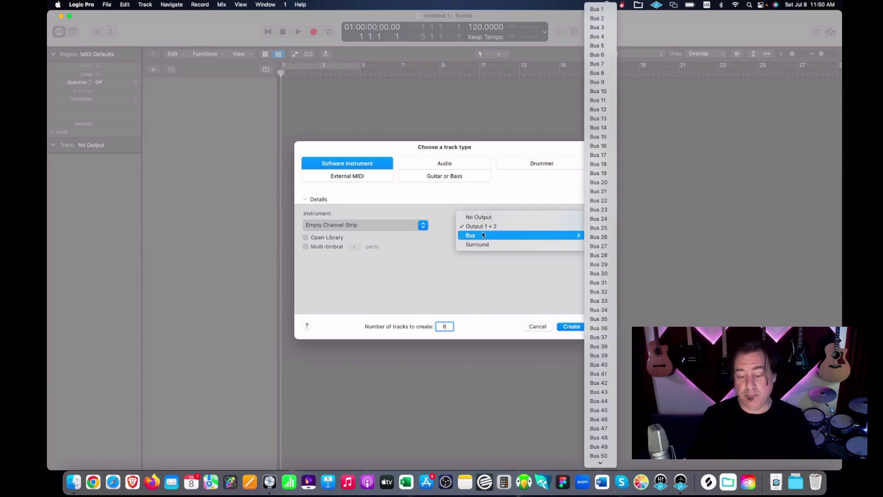
click(611, 10)
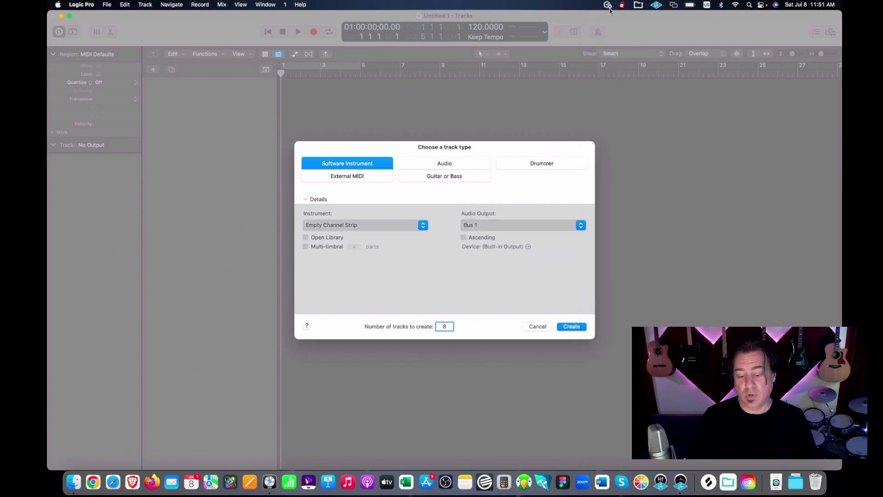
click(571, 327)
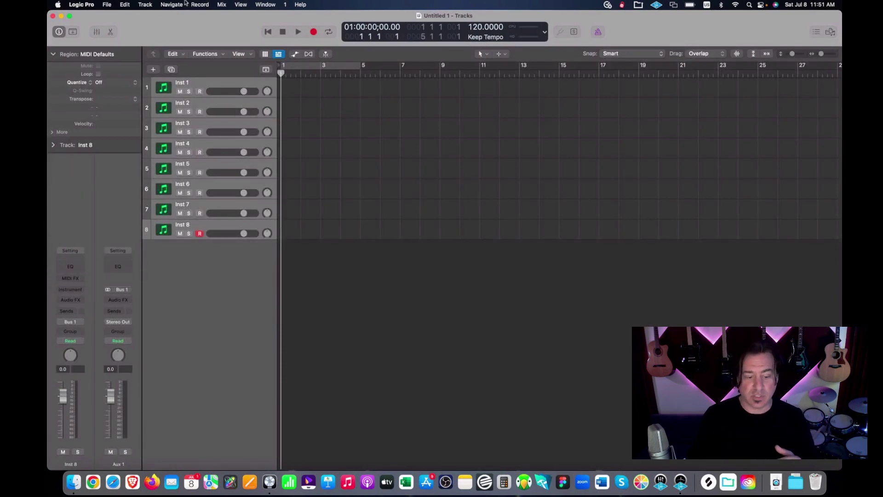
Create eight audio tracks with Input 1 and output Bus 1 (Aux 1), then move them higher
click(145, 5)
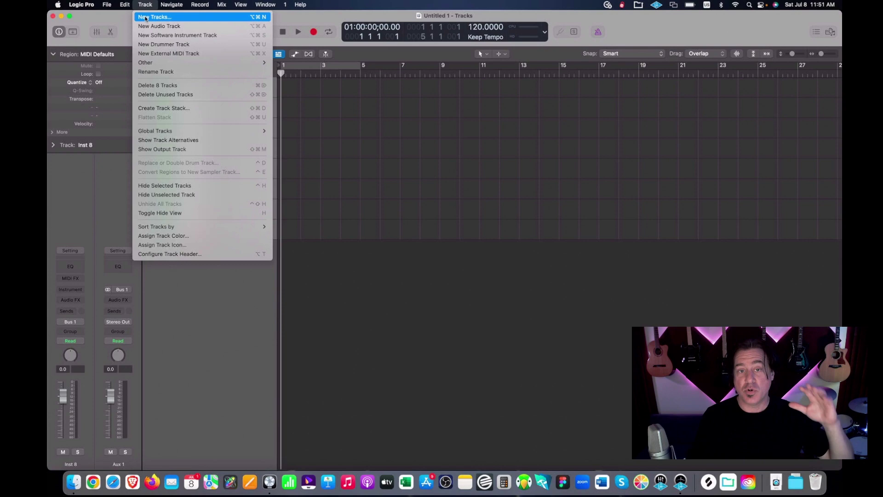
click(146, 18)
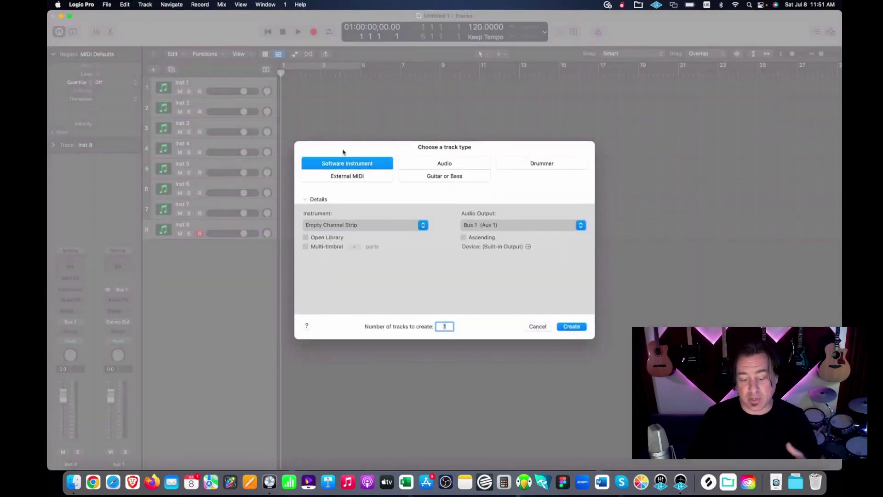
click(442, 162)
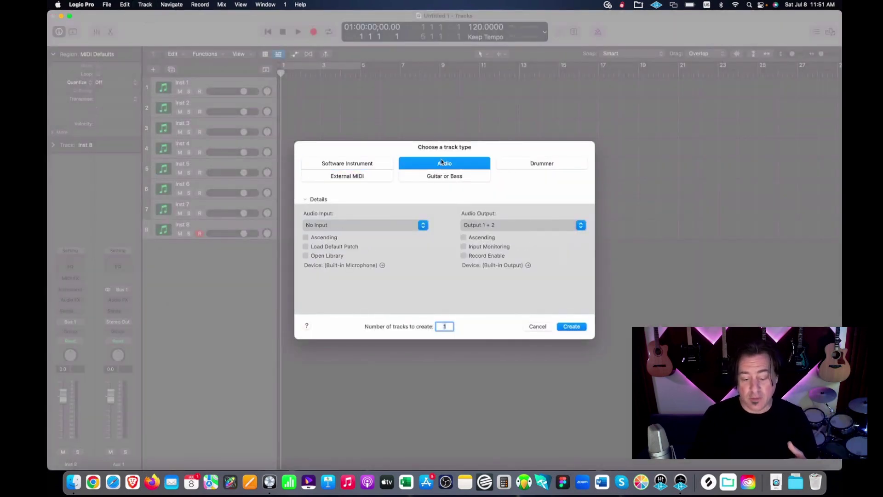
click(378, 231)
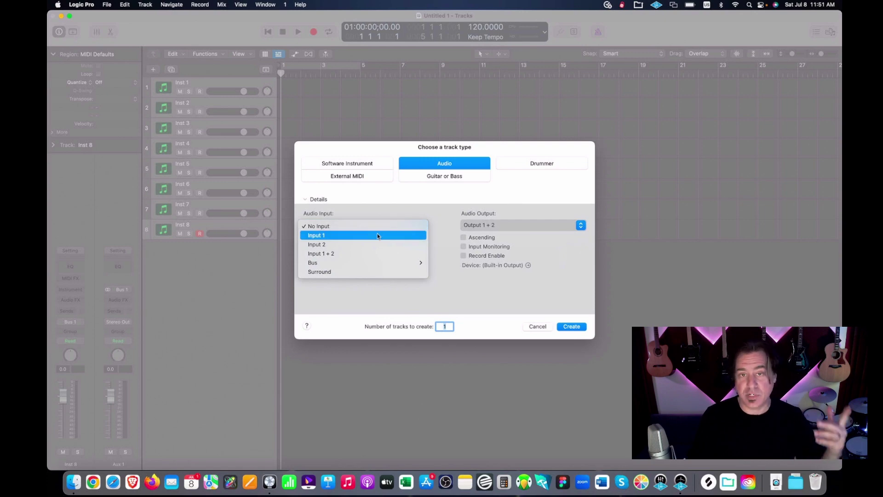
click(378, 236)
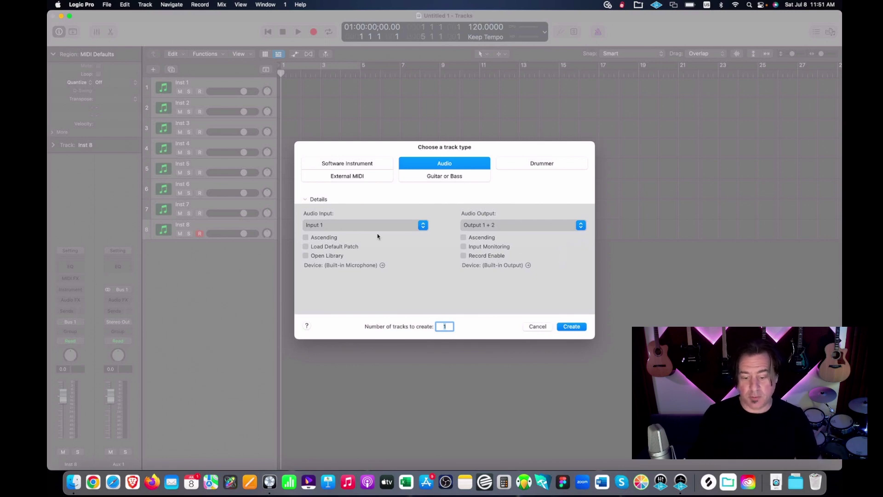
click(491, 227)
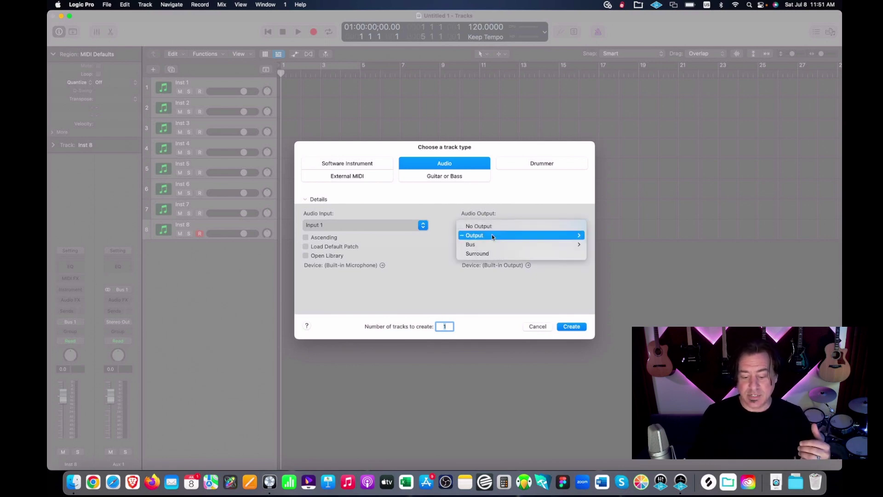
mouse_move(490, 248)
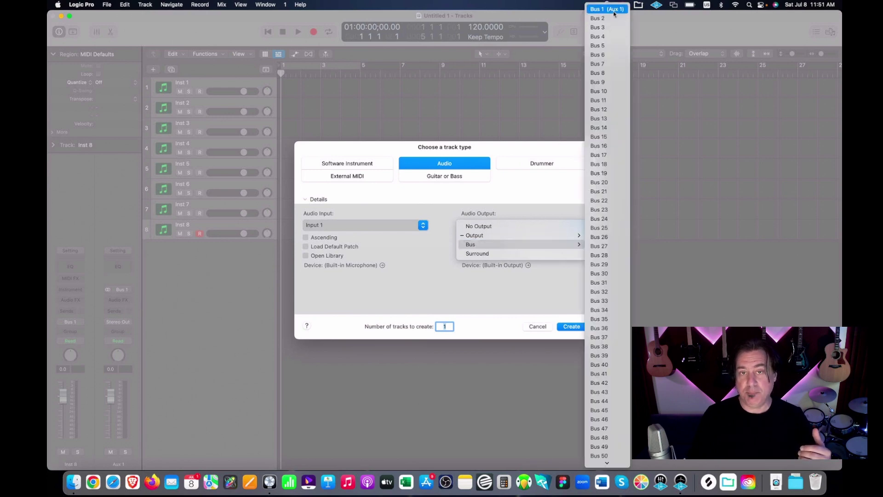
click(614, 10)
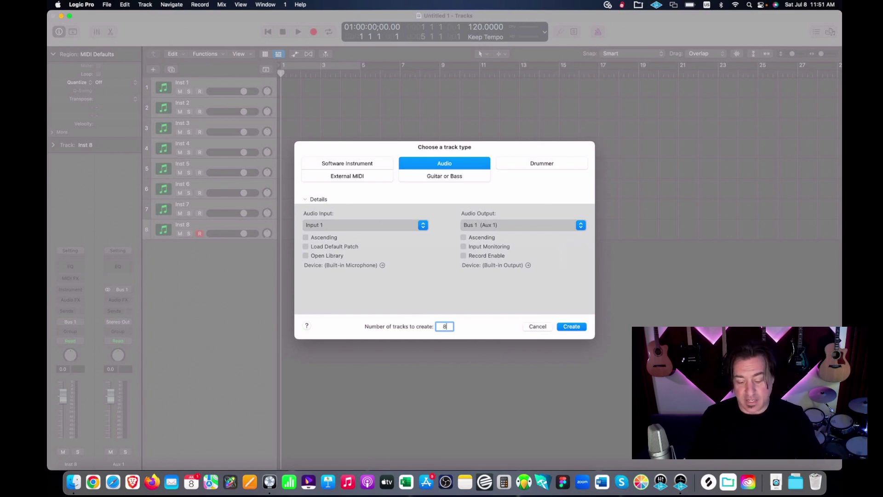
click(575, 327)
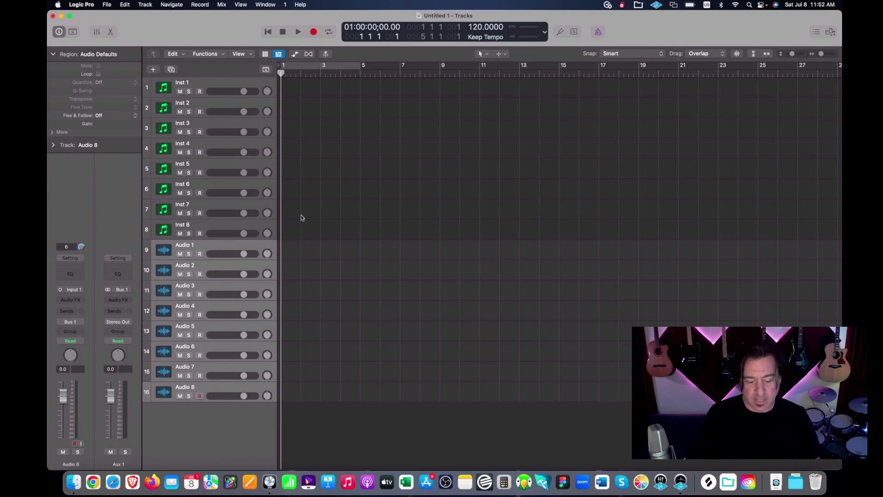
drag(214, 243, 229, 81)
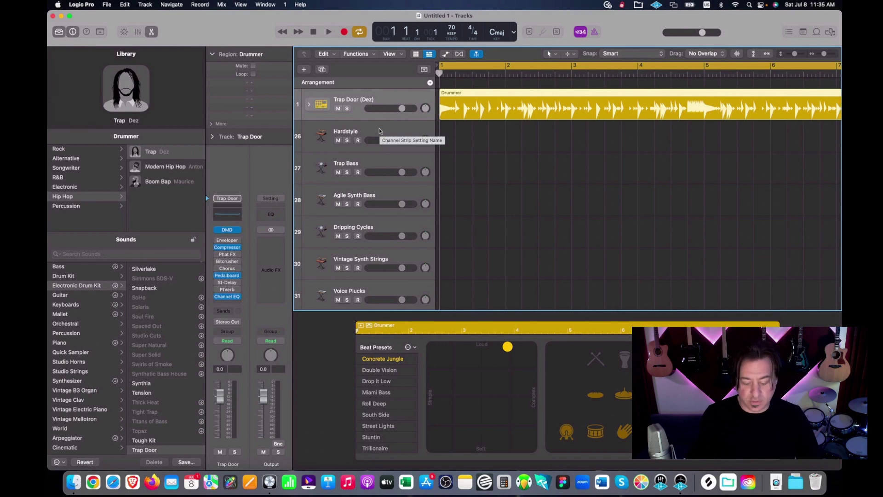
Play and stop the drum beat, then hide the Drummer editor and the Library
key(space)
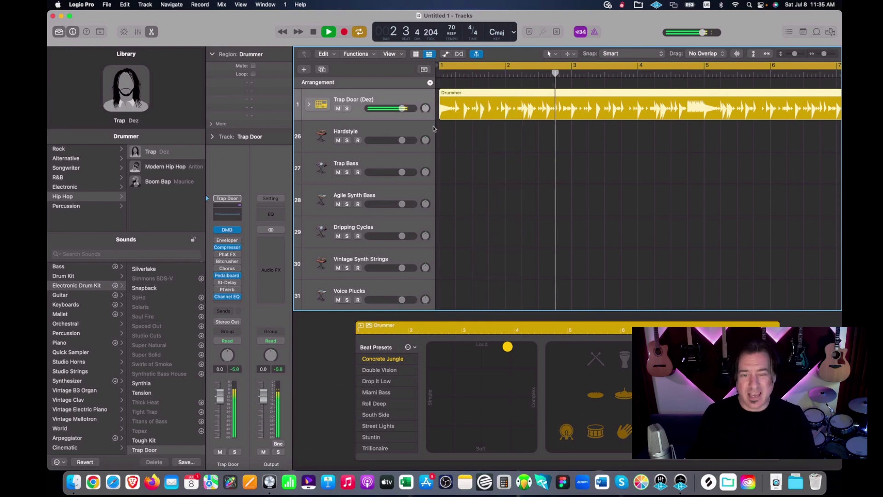
key(space)
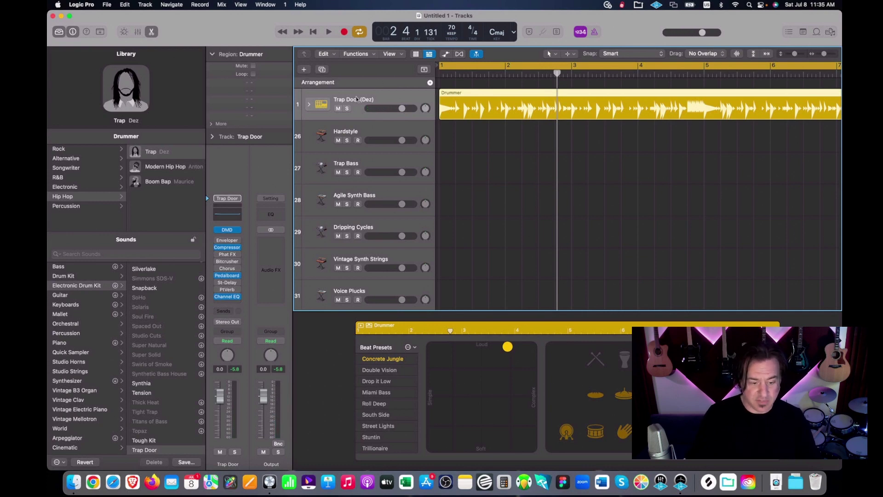
key(e)
click(59, 32)
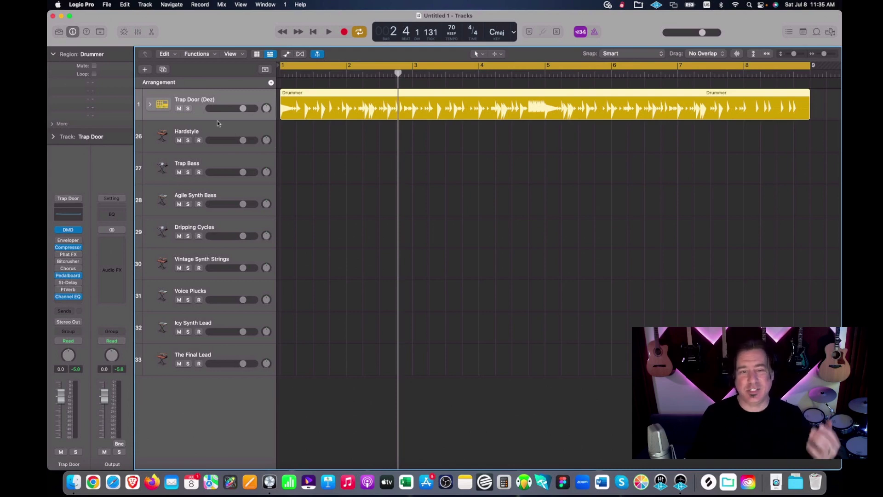
Play the beat with each synth track in turn, from Hardstyle down to The Final Lead
click(208, 133)
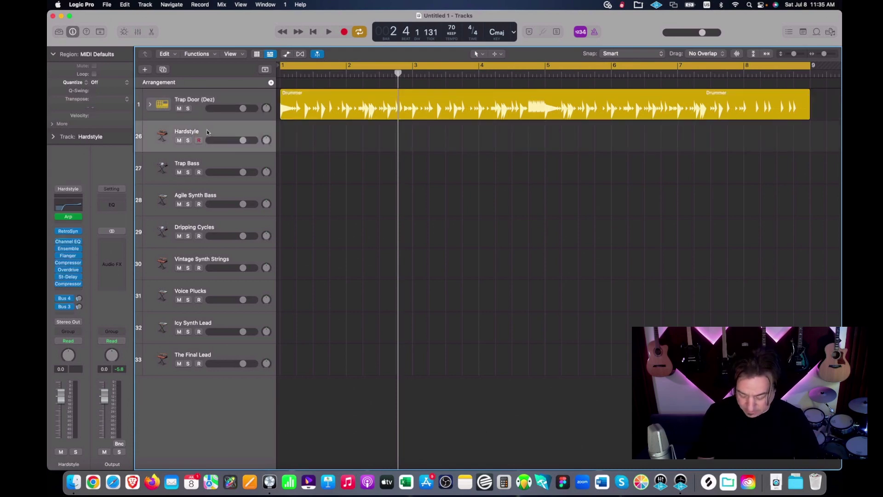
key(space)
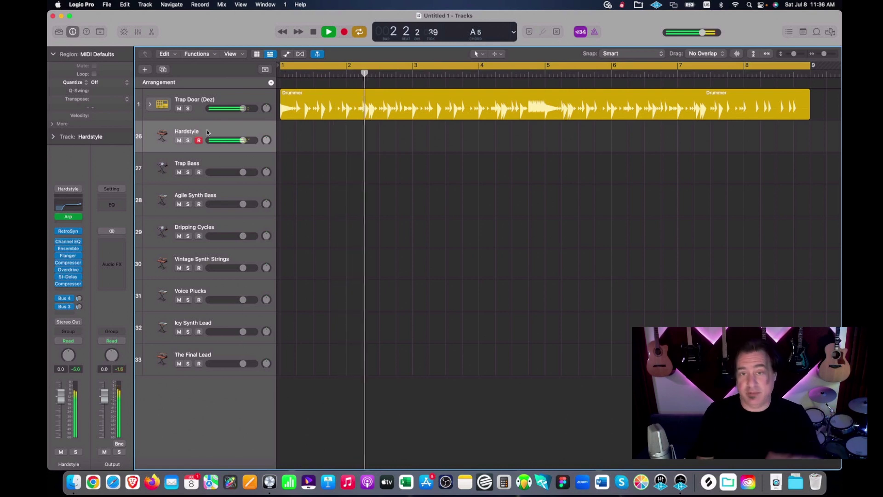
key(space)
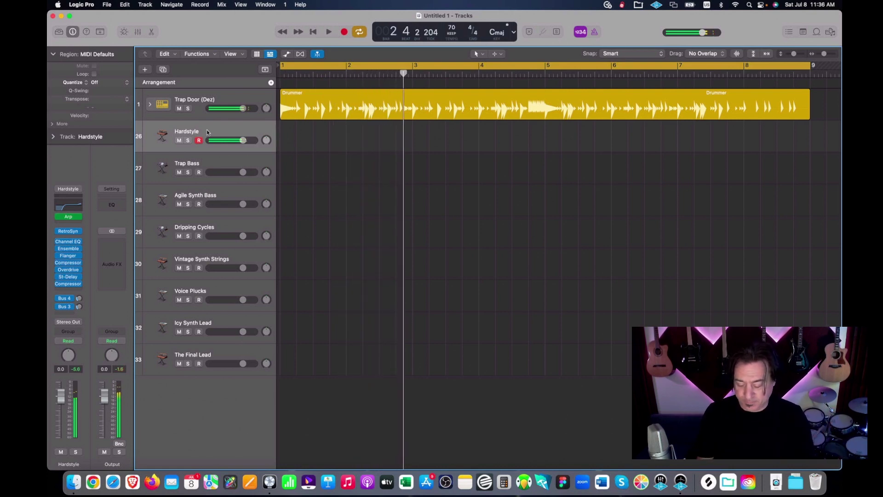
key(Down)
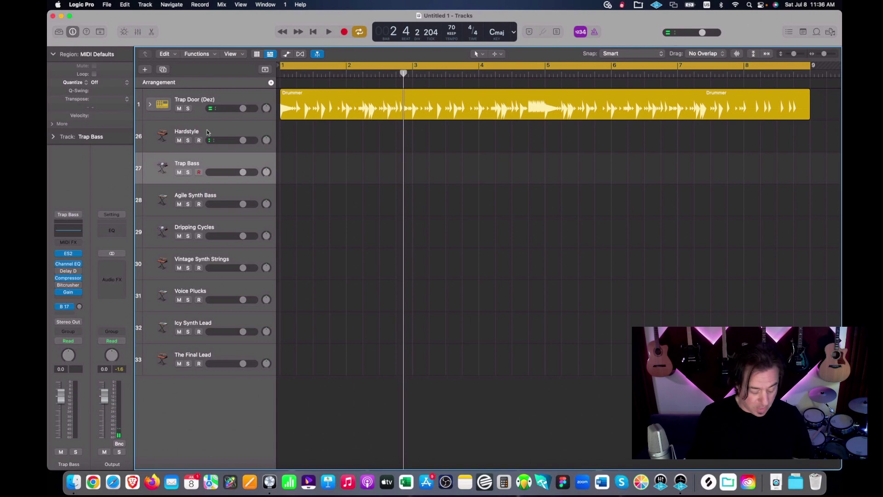
key(space)
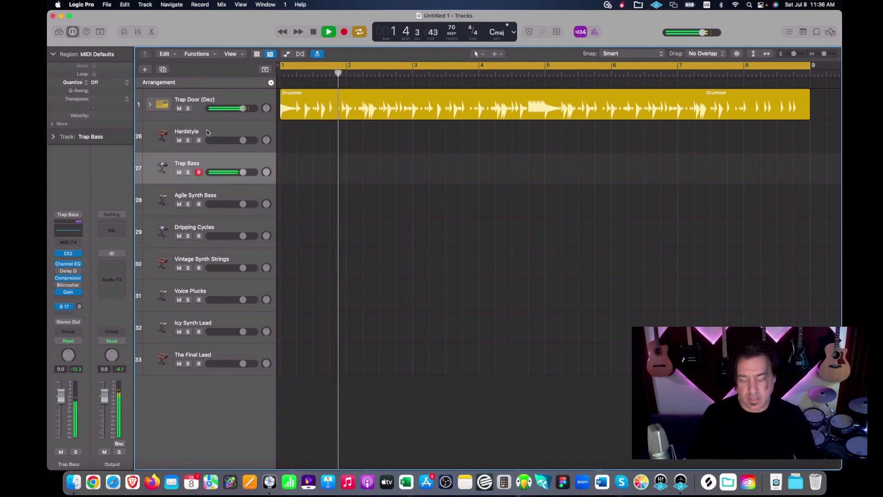
key(Down)
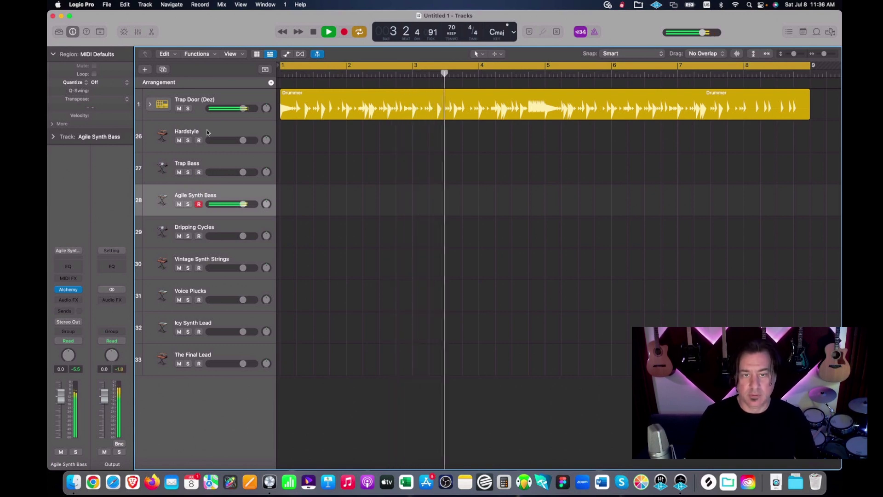
key(Down)
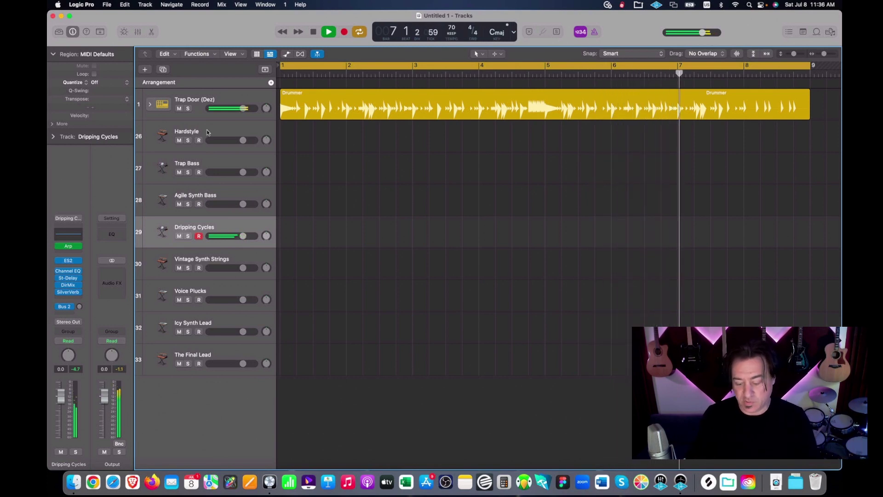
key(Down)
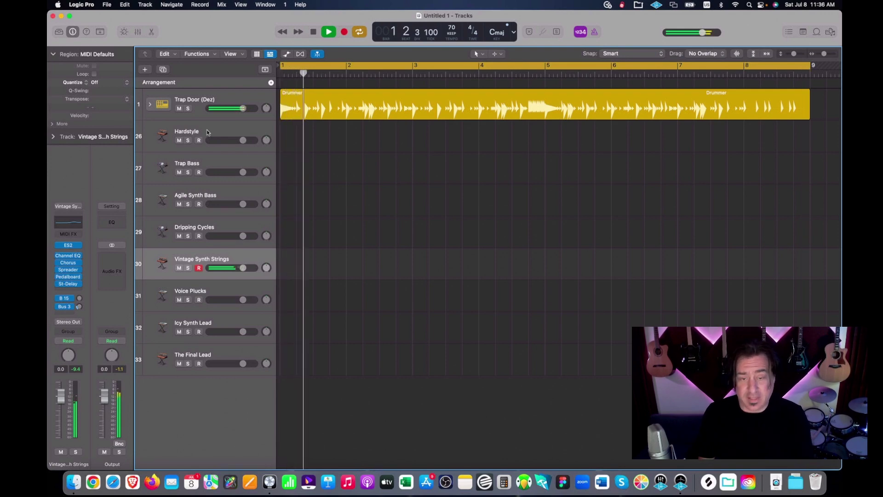
key(Down)
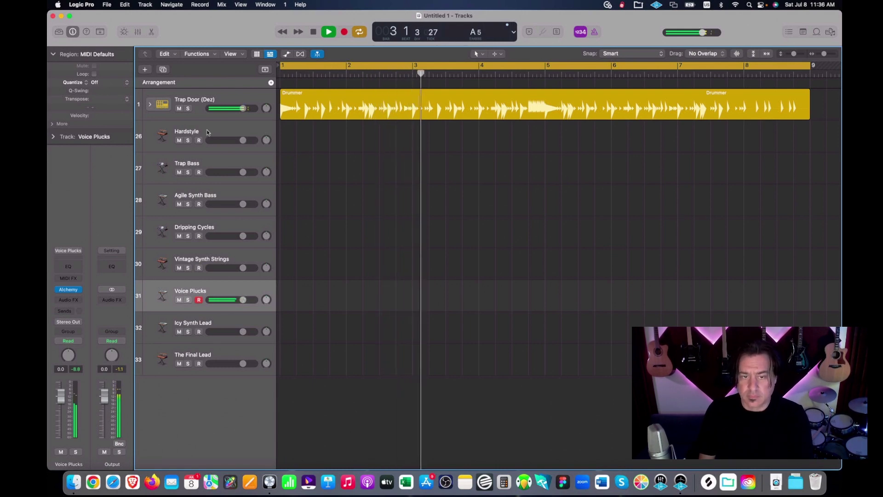
key(Down)
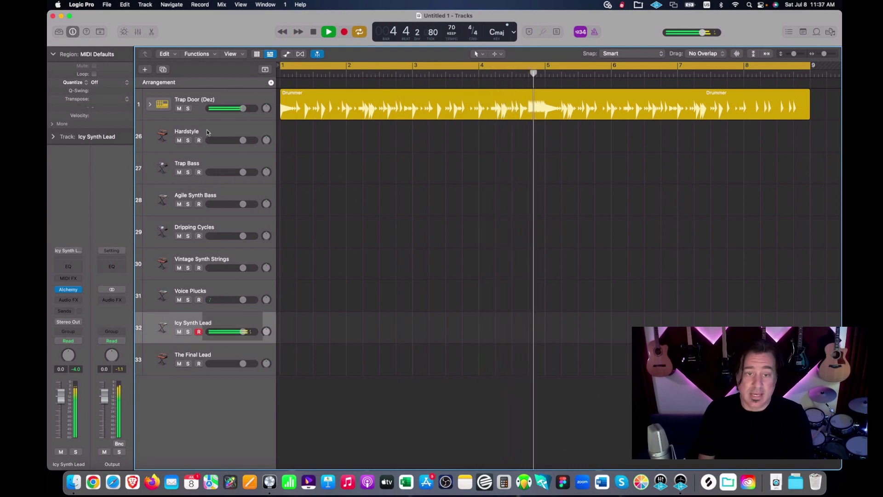
key(Down)
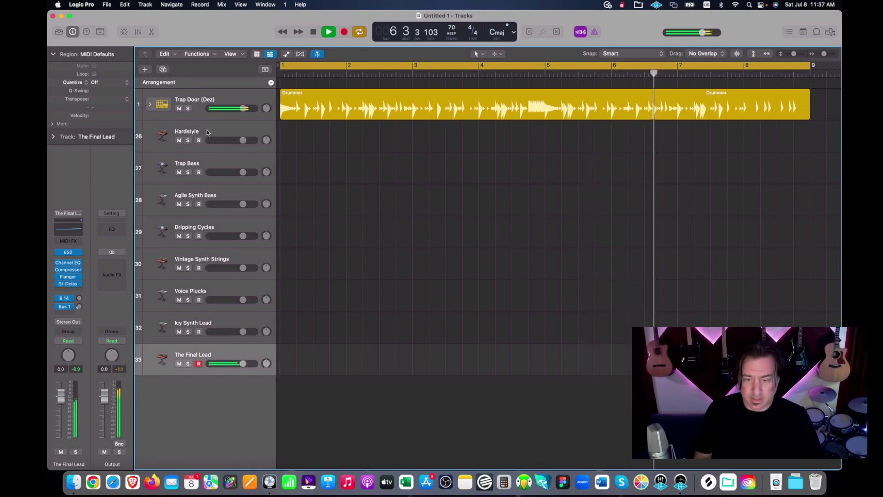
key(space)
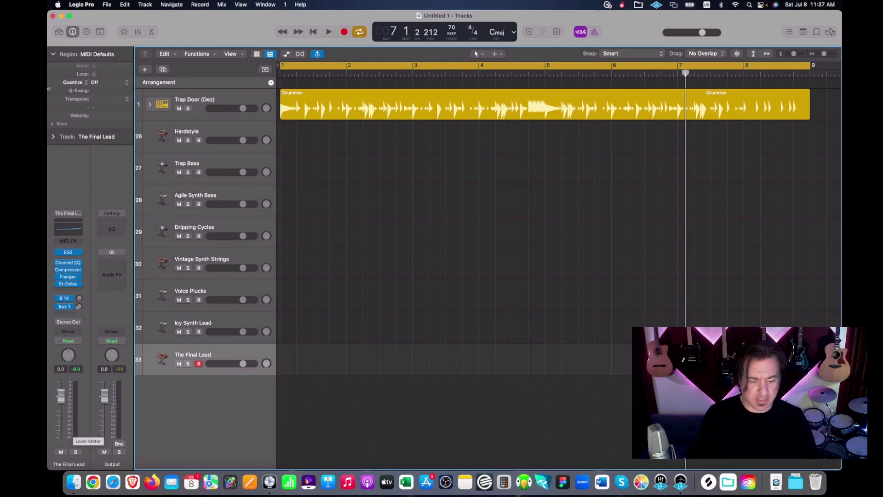
Close the Hip Hop session, open the Songwriter template, play it and select Natural Strum
click(53, 16)
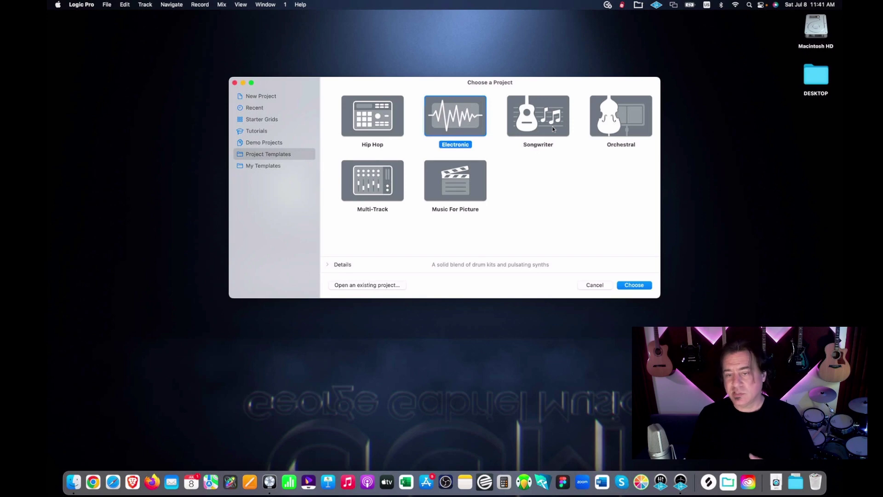
double_click(553, 129)
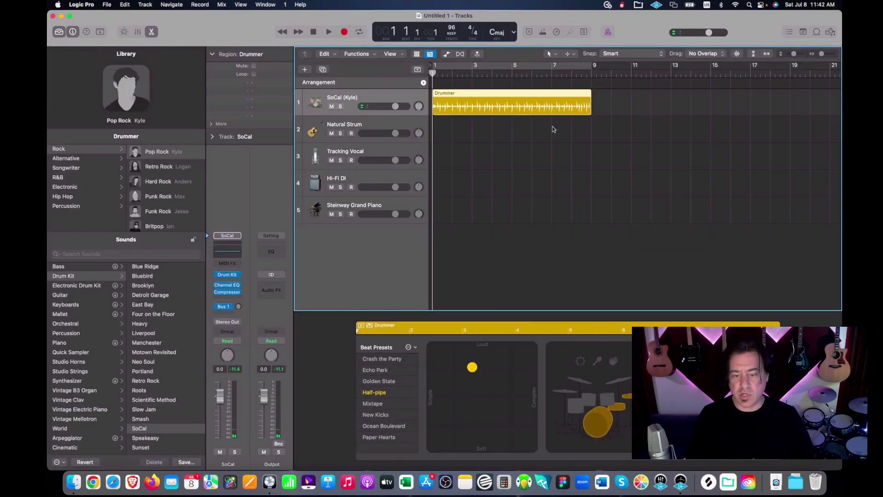
key(space)
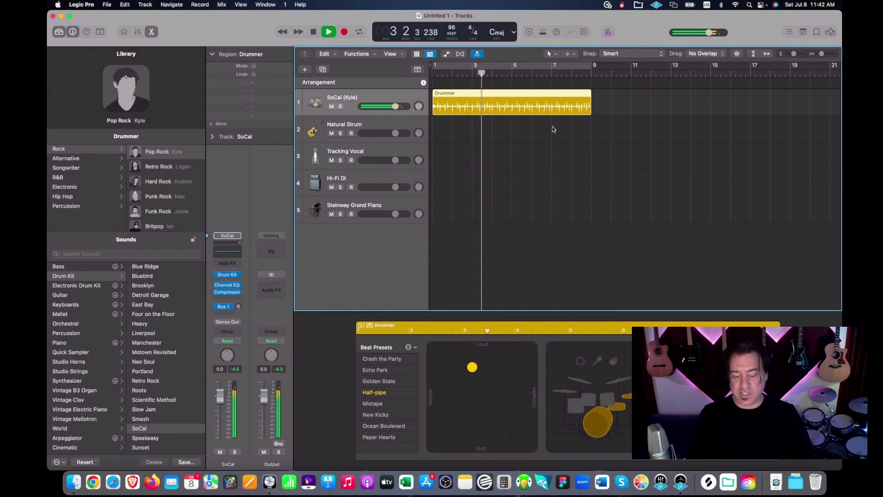
click(553, 129)
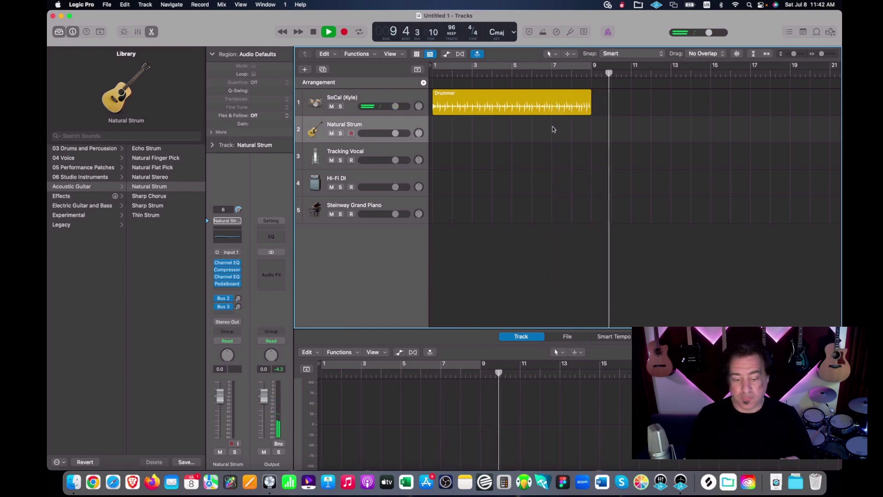
Cycle the opening bars and step through Tracking Vocal, Hi-Fi DI and Steinway Grand Piano
click(535, 69)
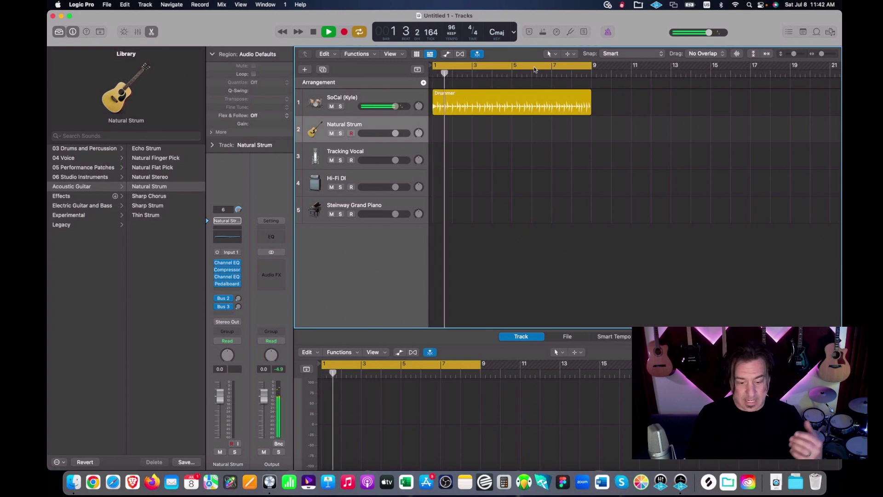
key(Down)
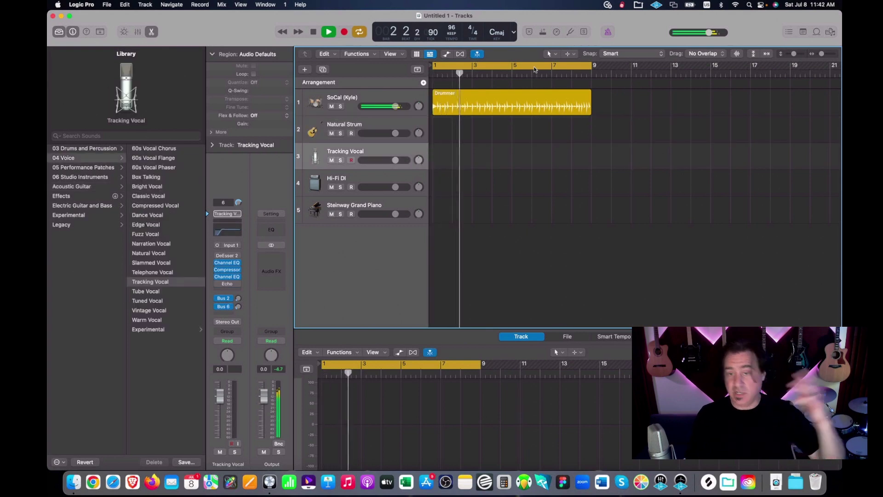
key(Down)
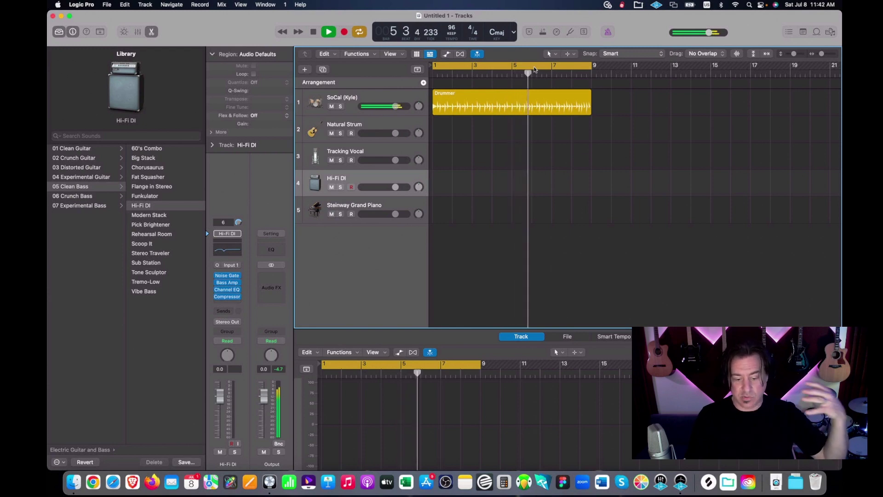
key(Down)
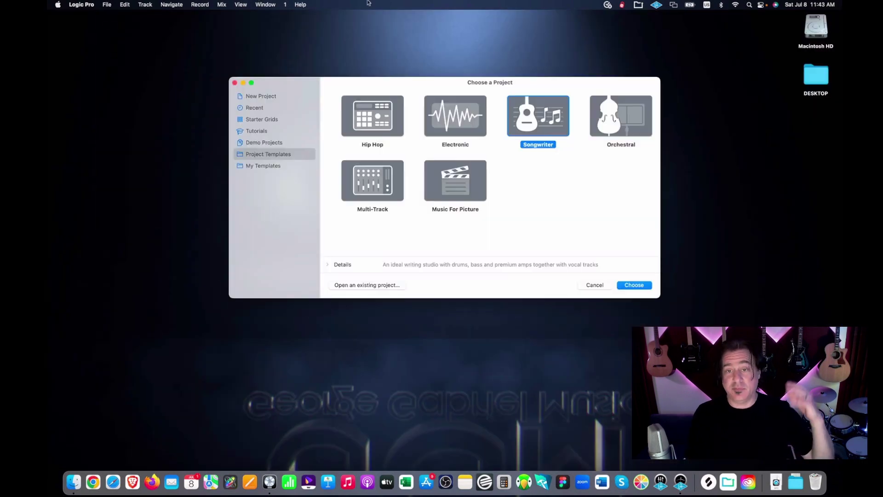
Open the Orchestral template, drop a note into Flute 1's opening bar, and play the score
double_click(622, 116)
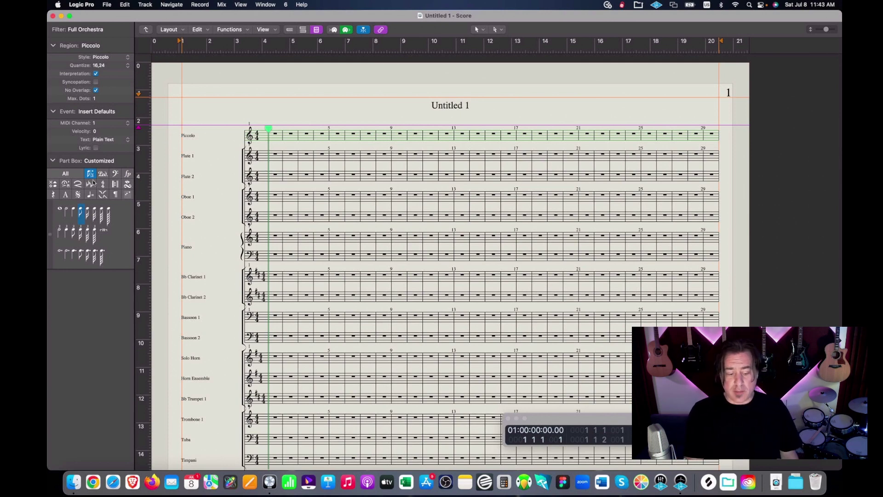
drag(95, 214, 280, 159)
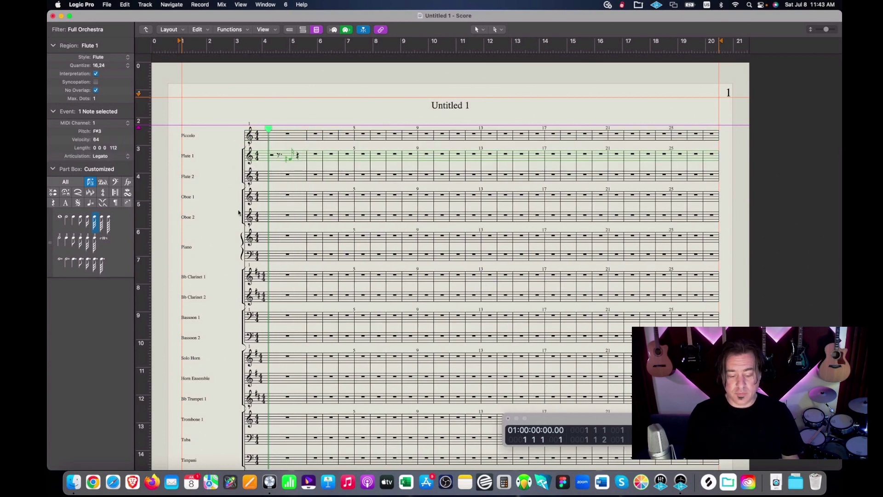
key(space)
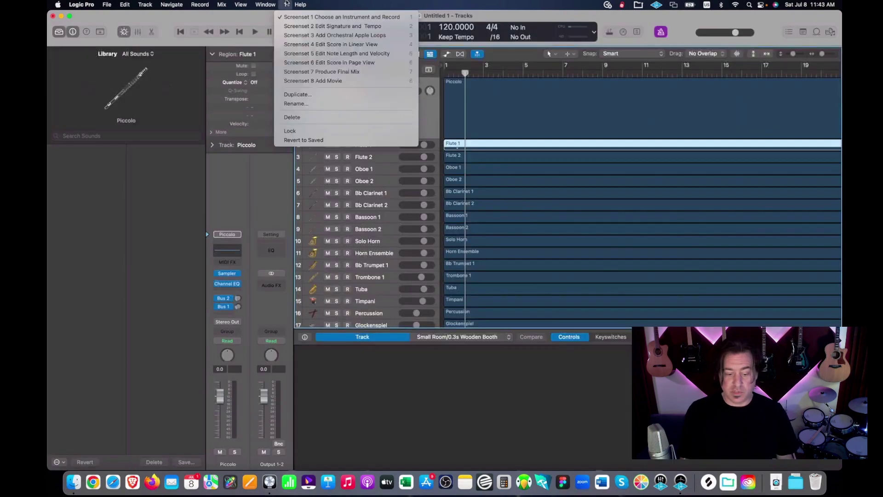
Switch to Screenset 1 to show the tracks layout
key(1)
click(286, 4)
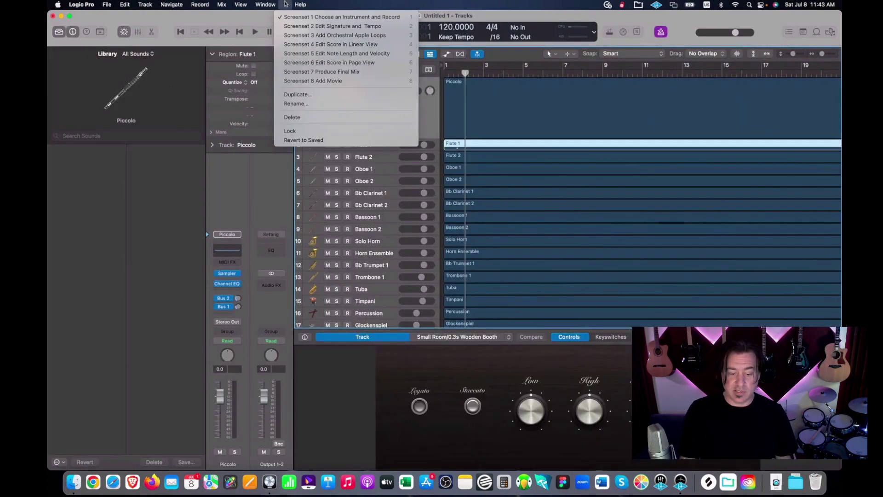
click(290, 18)
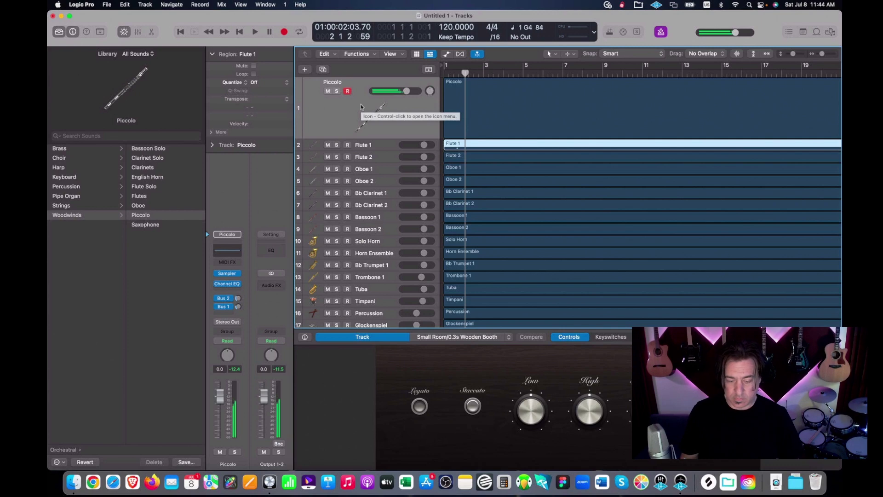
Step through the instrument tracks down to Tuba, then reopen the Score window
key(Down)
key(Down)
key(Down)
key(Down)
key(Down)
key(Down)
key(Down)
key(Down)
key(Down)
key(Down)
key(Down)
key(Down)
key(Down)
key(Down)
key(Down)
key(Down)
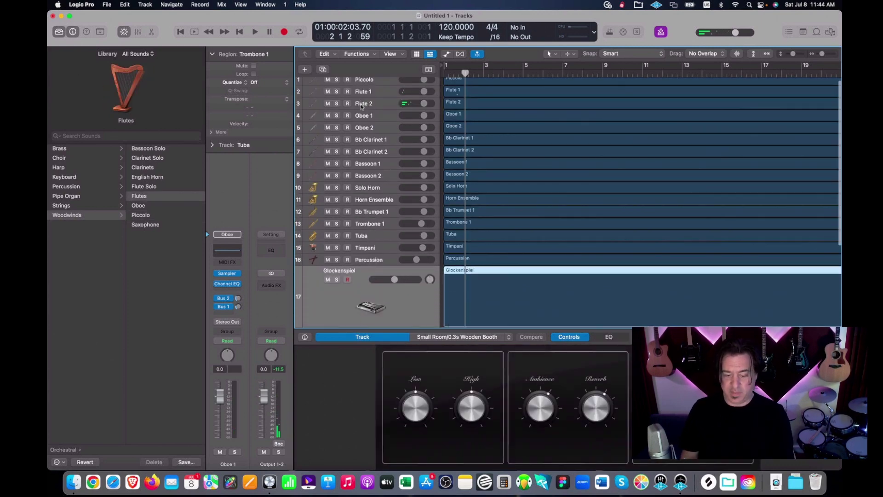
key(Down)
key(Down)
key(Down)
key(Down)
key(Down)
key(Down)
key(Down)
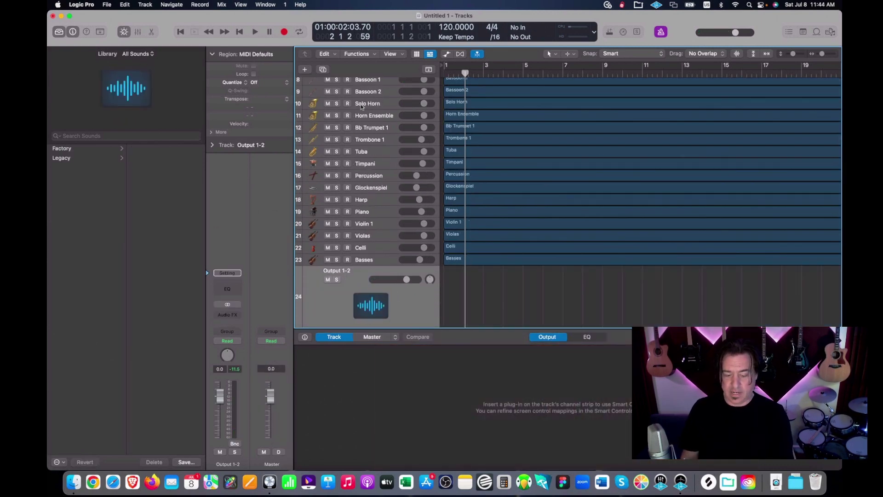
key(Up)
key(Up)
key(Up)
key(Up)
key(Up)
key(Up)
key(Up)
key(Up)
key(Up)
key(Up)
key(Up)
key(Up)
key(Up)
key(Up)
key(Up)
key(Up)
key(Up)
key(Up)
key(Up)
key(Up)
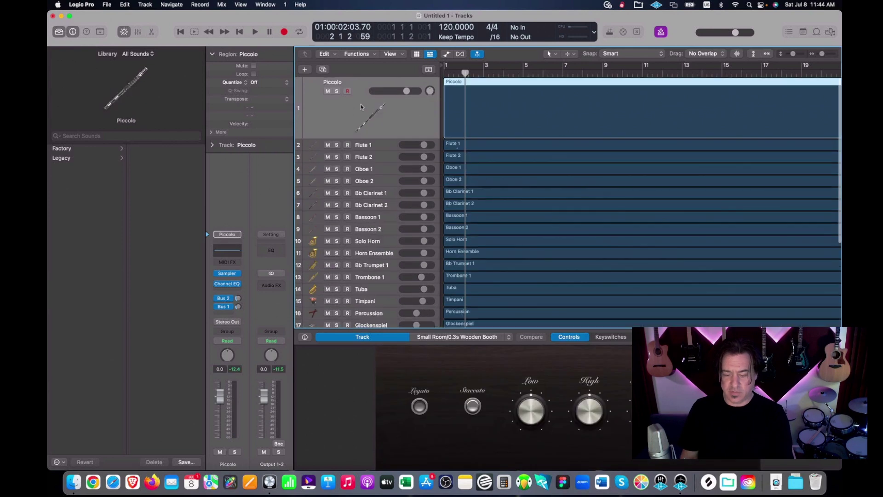
key(Down)
key(Down)
key(Down)
key(Down)
key(Down)
key(Down)
key(Down)
key(Down)
key(Down)
key(Down)
key(Down)
key(Down)
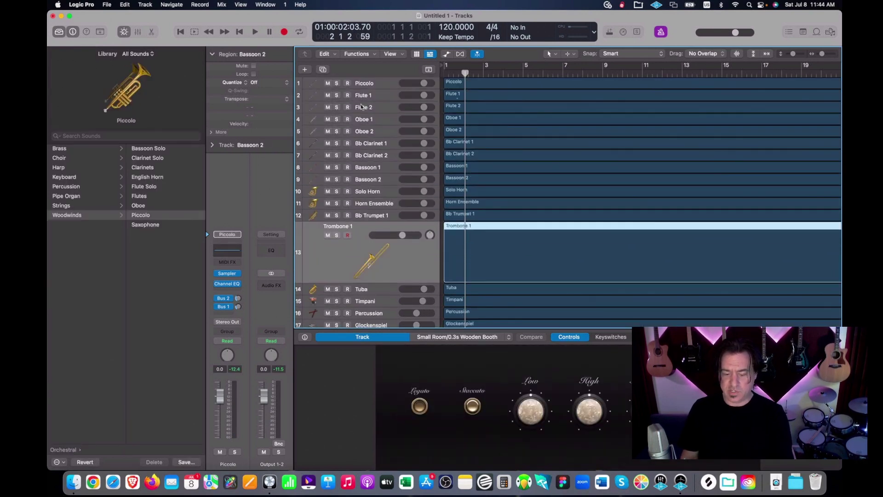
key(Down)
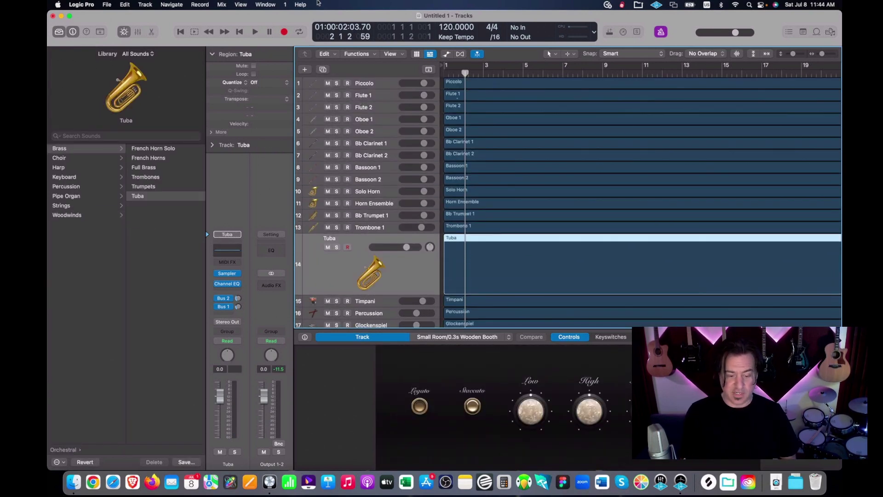
click(265, 5)
click(299, 65)
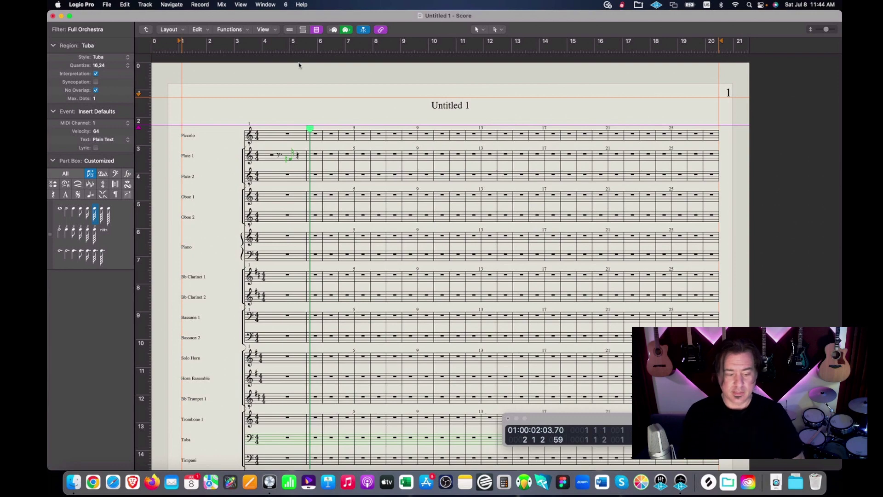
Close the Orchestral session, start a Music For Picture project and select Full Brass
click(52, 16)
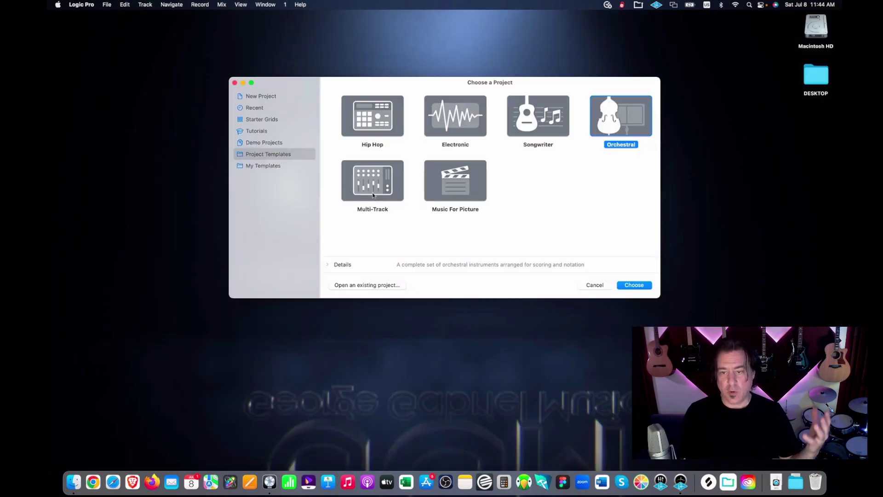
double_click(451, 195)
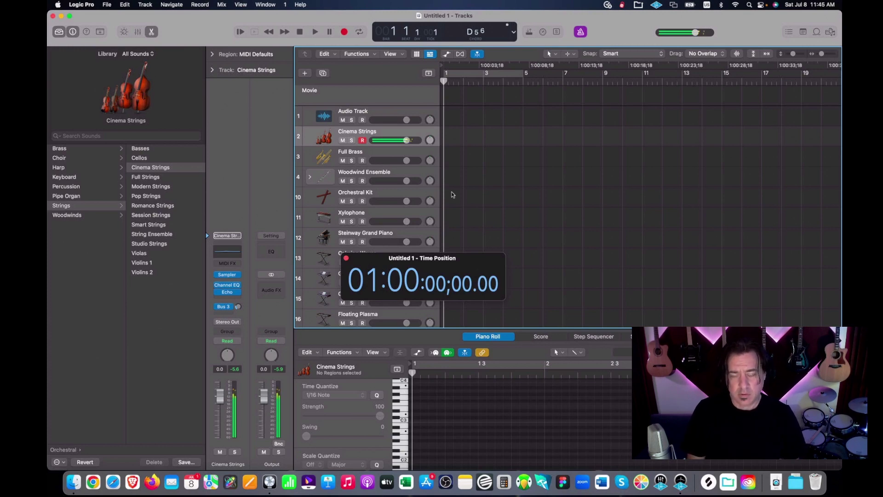
key(Down)
key(Down)
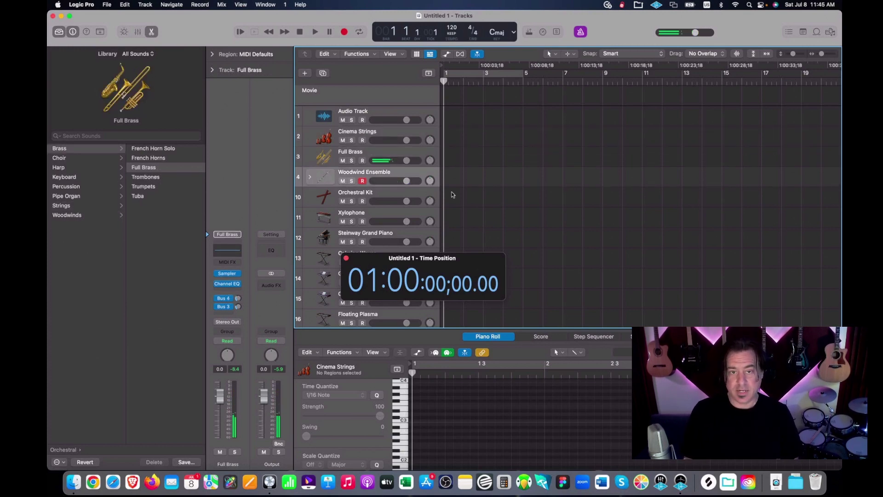